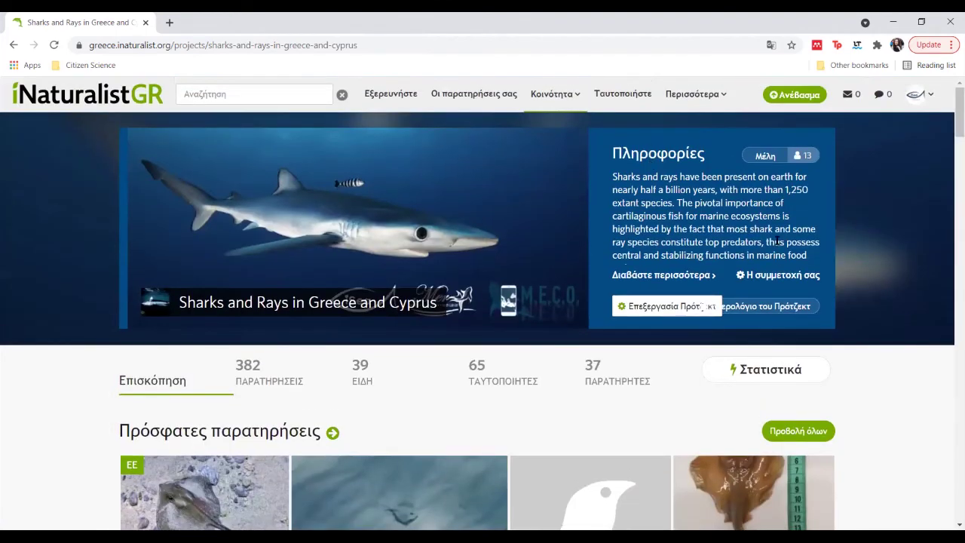
- Open the full description of the Sharks and Rays in Greece and Cyprus project and read its text and requirements
click(669, 275)
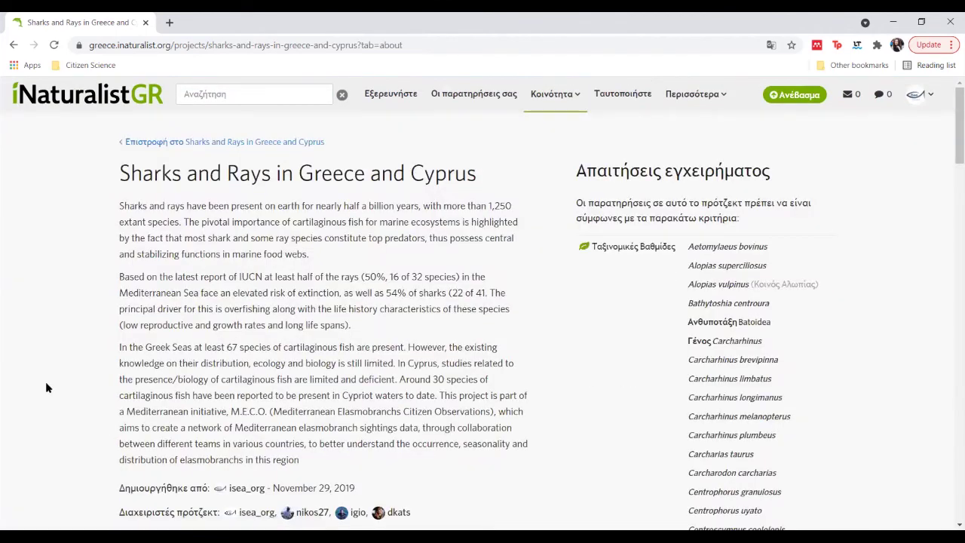
scroll(45, 388, down, 2)
scroll(45, 388, up, 2)
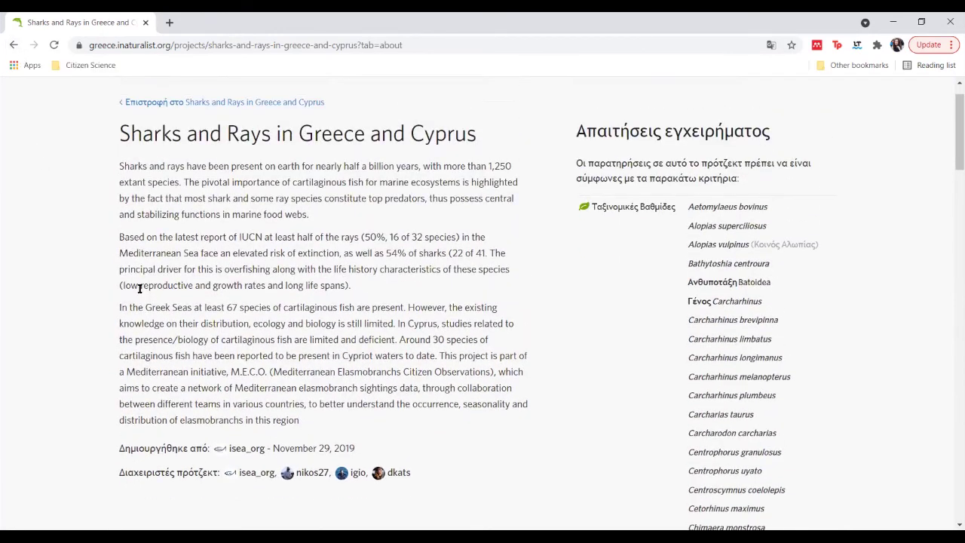
- Return to the projects overview and look over the featured, recently active and recently created projects
click(14, 45)
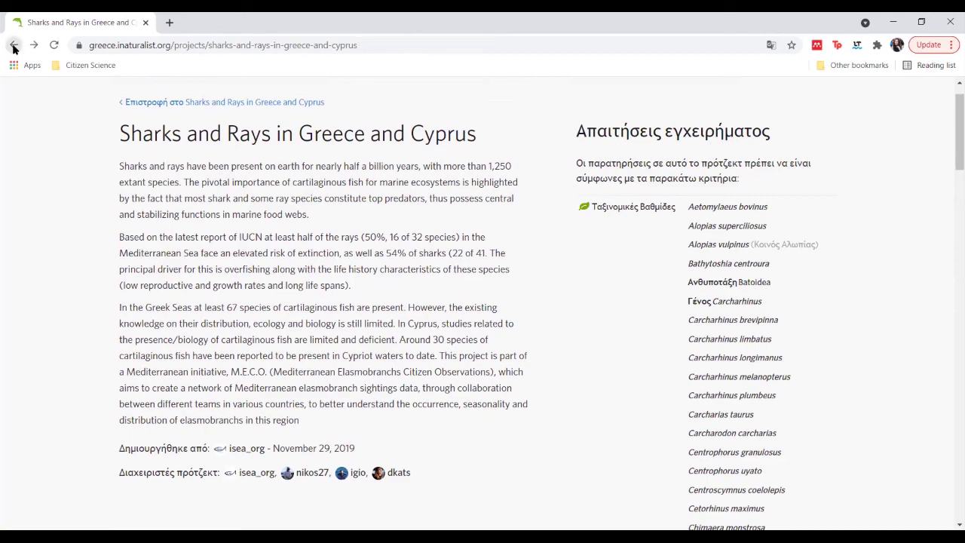
click(14, 45)
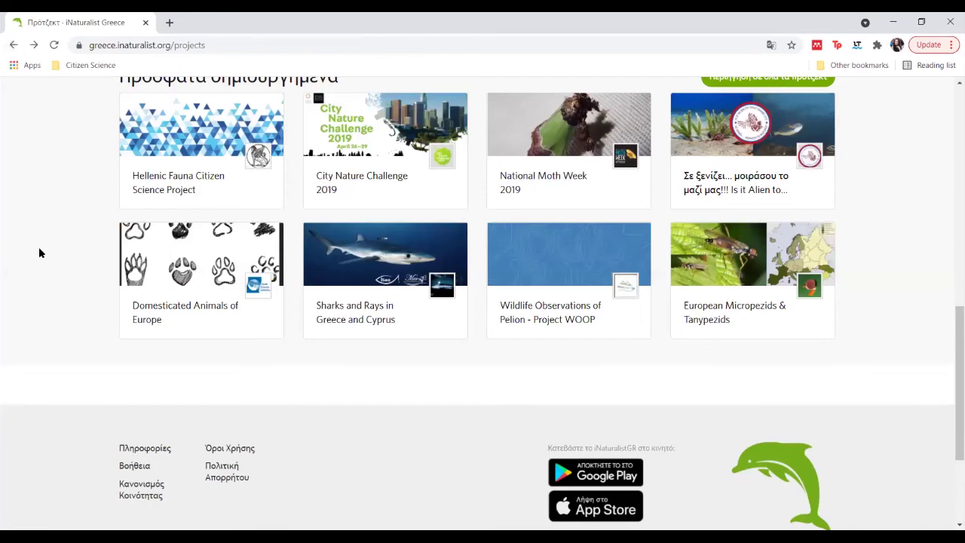
scroll(38, 252, up, 3)
scroll(39, 249, up, 5)
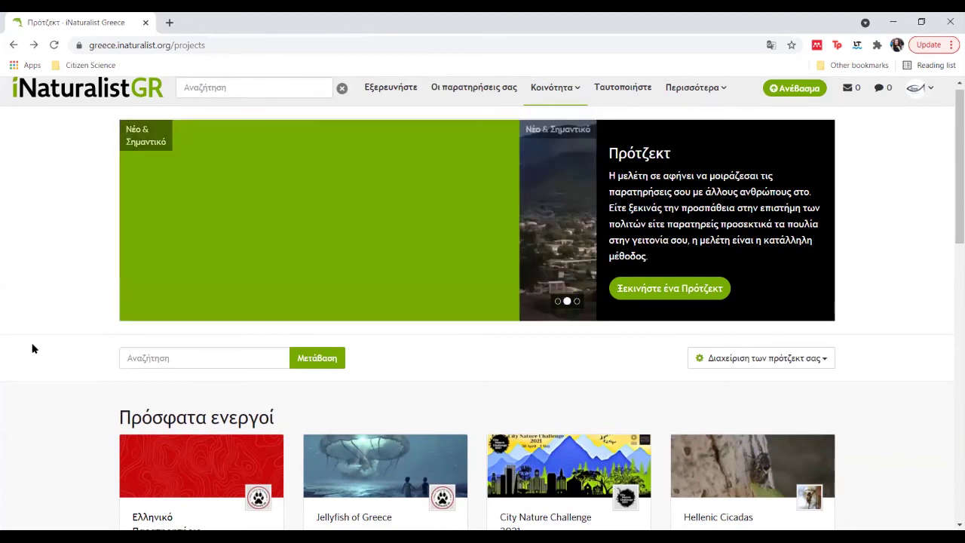
scroll(33, 348, down, 3)
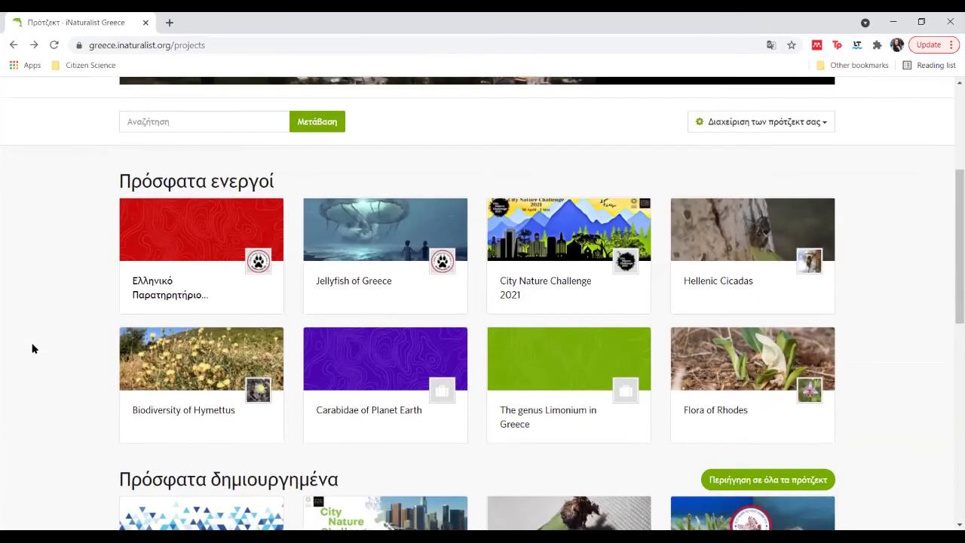
scroll(33, 349, up, 3)
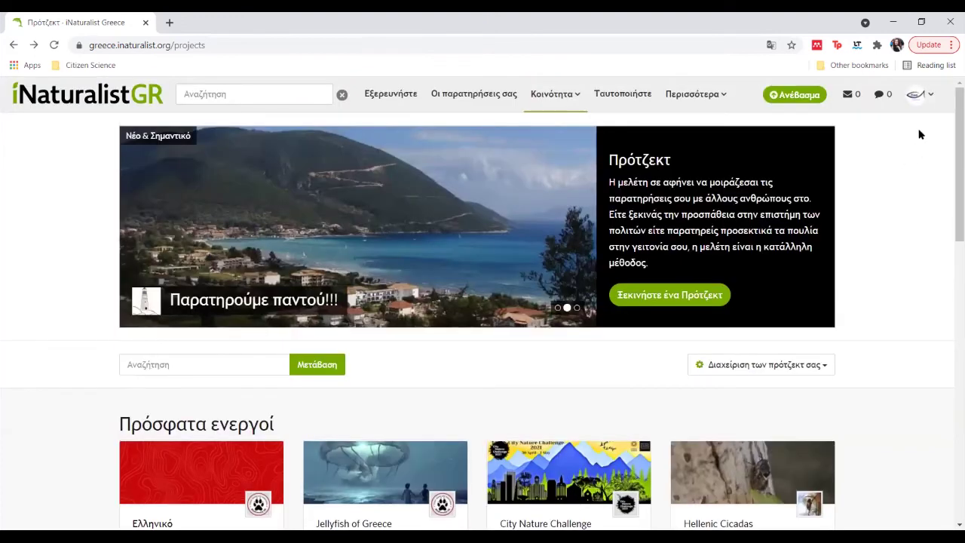
- Go to the account's dashboard and start adding observations
mouse_move(921, 96)
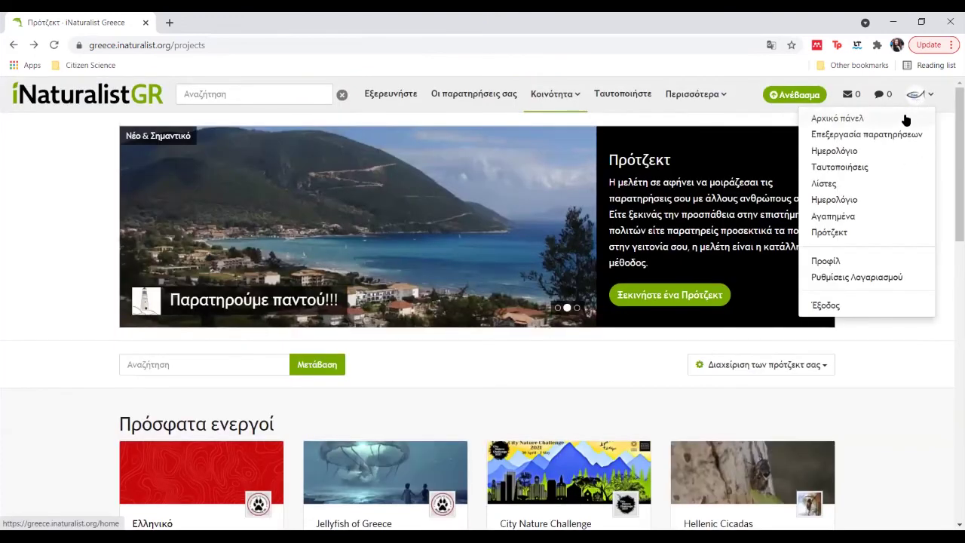
click(906, 120)
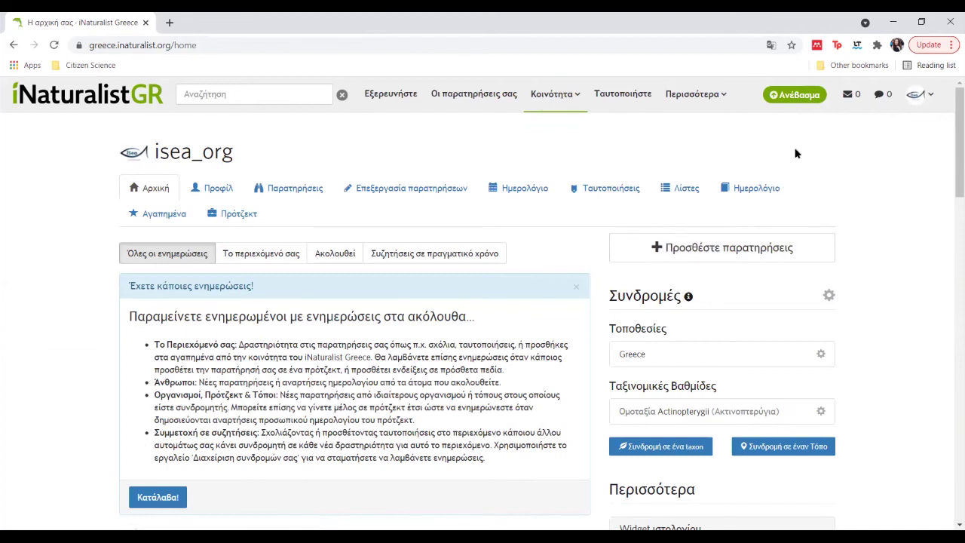
click(758, 247)
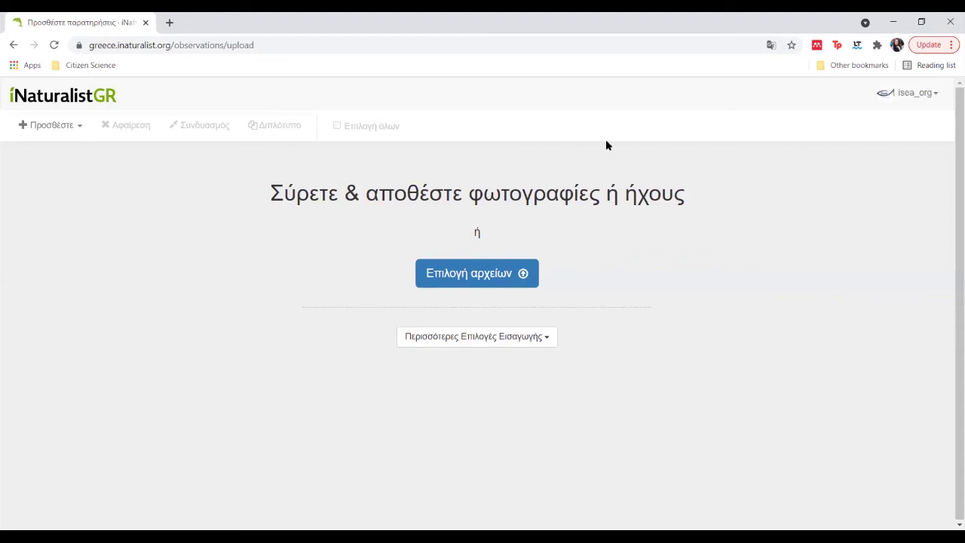
- Add the jellyfish photo from the computer to the upload page as a new observation
click(921, 23)
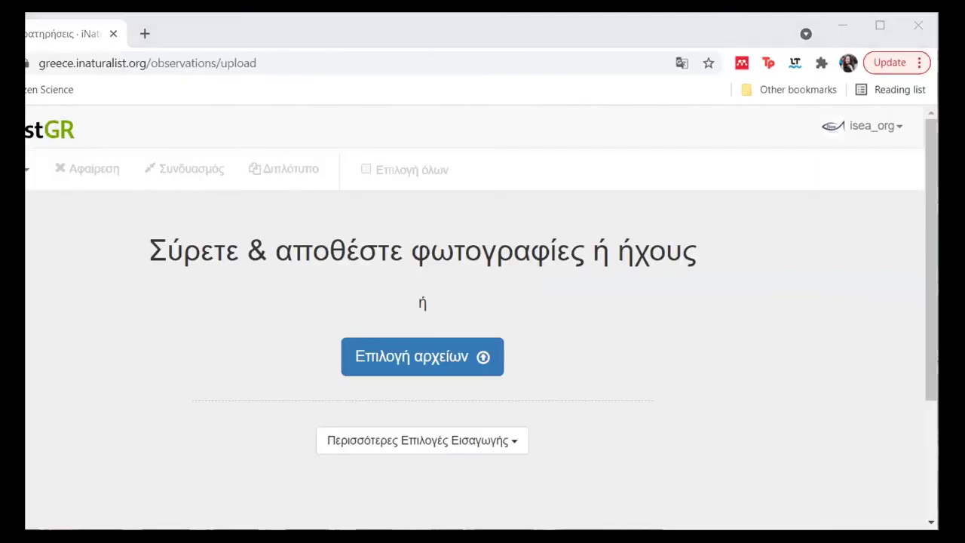
click(698, 218)
click(879, 26)
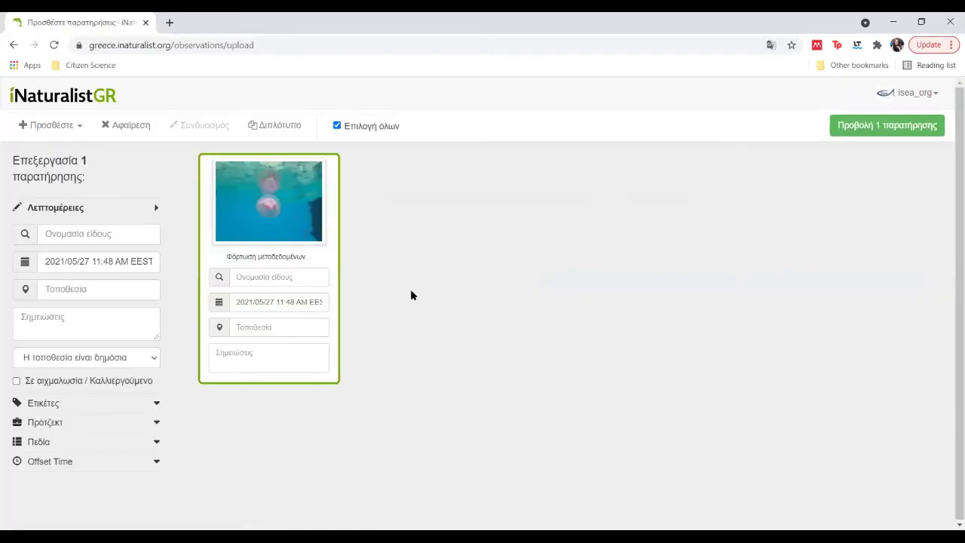
- Identify the species in the jellyfish observation as Pelagia noctiluca from the visual suggestions
mouse_move(294, 226)
click(82, 232)
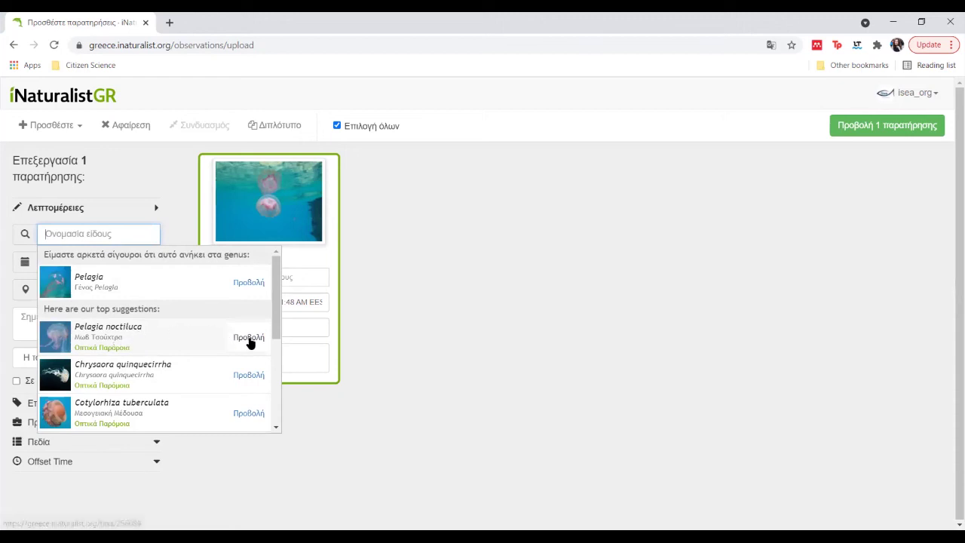
click(119, 340)
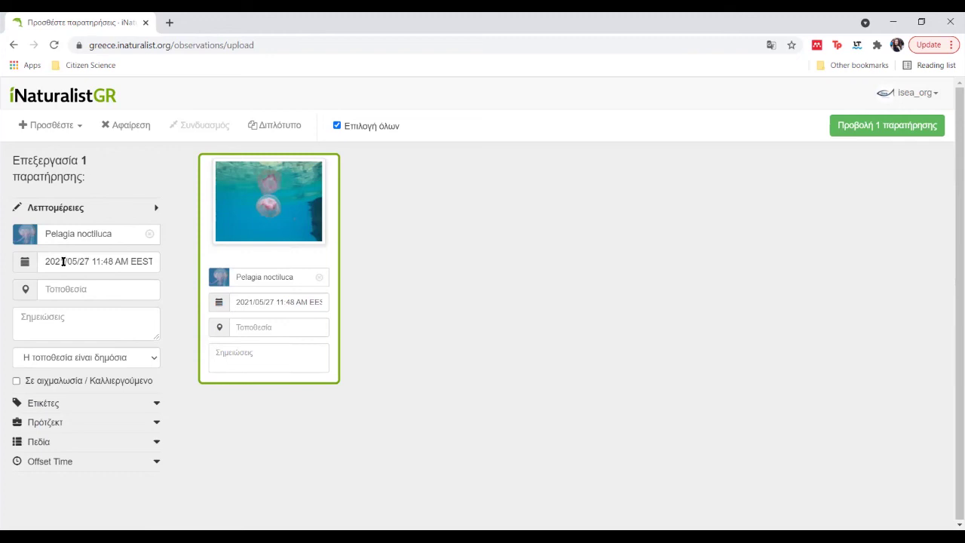
- Open the observation's date calendar to view the date and time choices, and close it
mouse_move(257, 208)
click(43, 262)
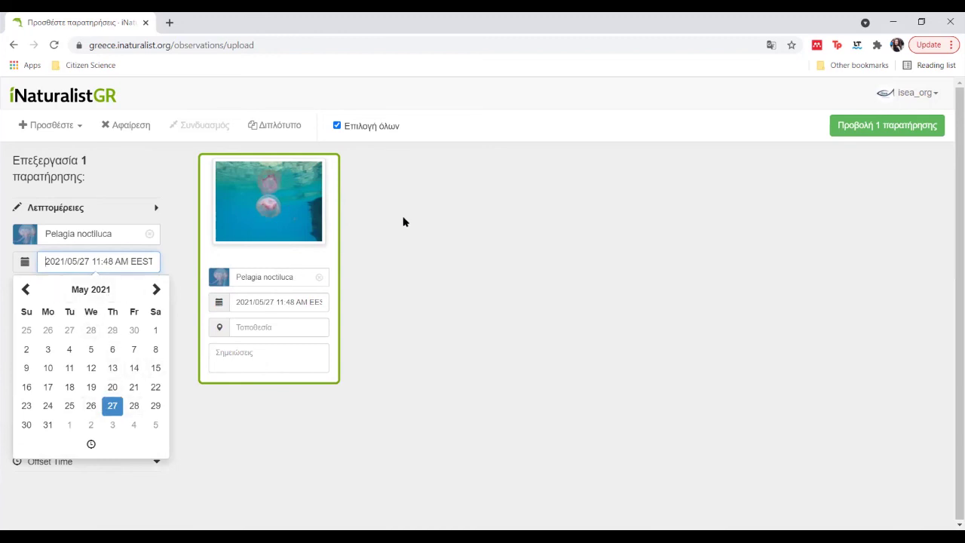
click(180, 280)
- Open the observation's location map and search for "pelion" to place the location at Pelion, Zagora 370 01, Greece
click(112, 291)
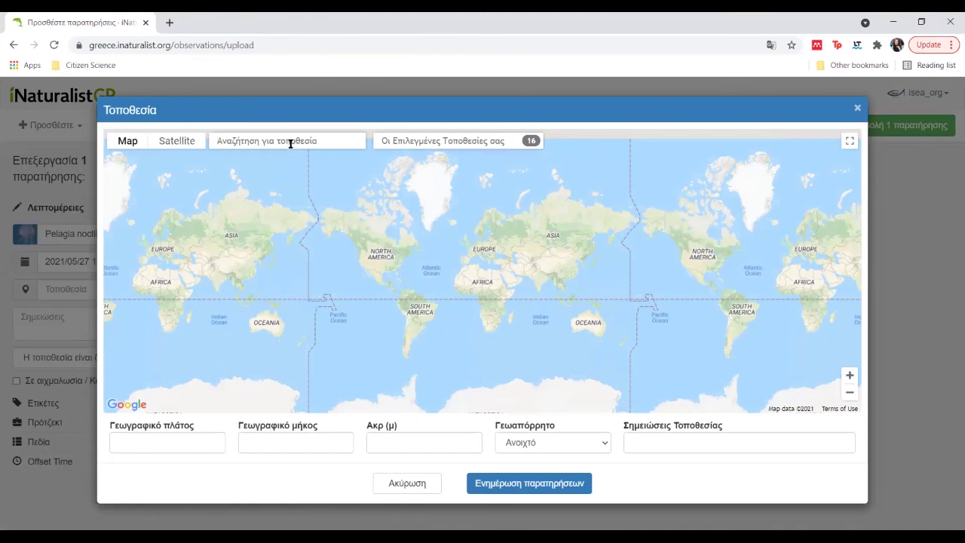
text(p)
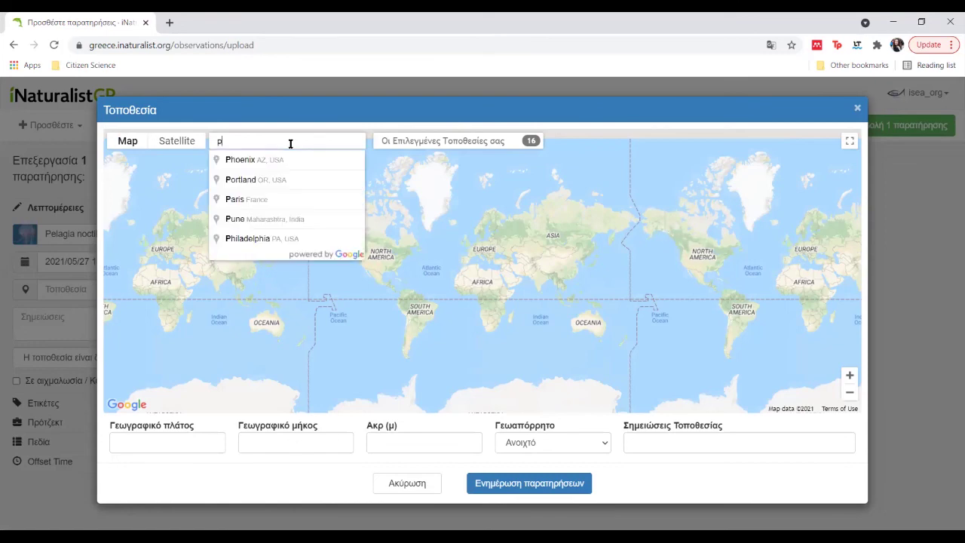
text(elion)
key(Return)
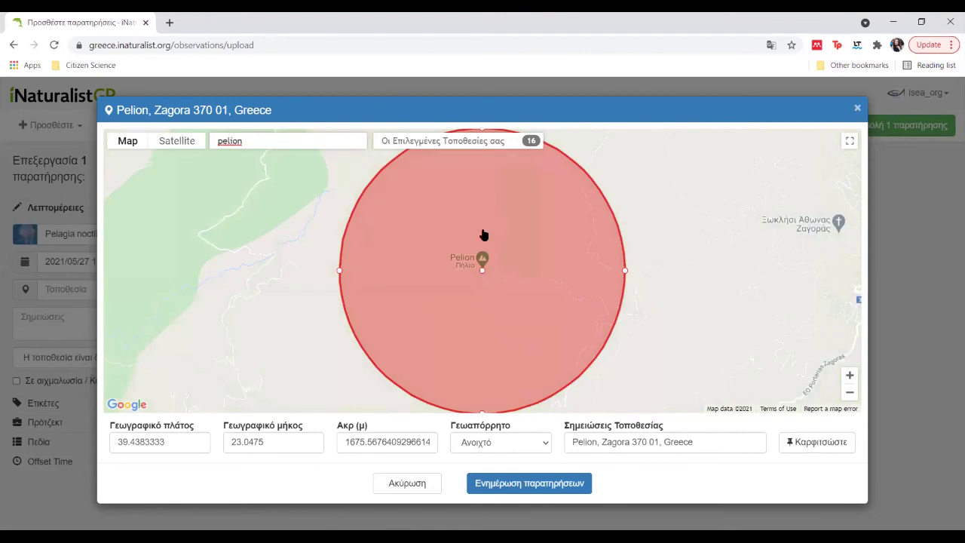
- Move the location circle to the coast by Milina and shrink its accuracy radius to about 902 m
scroll(484, 235, down, 3)
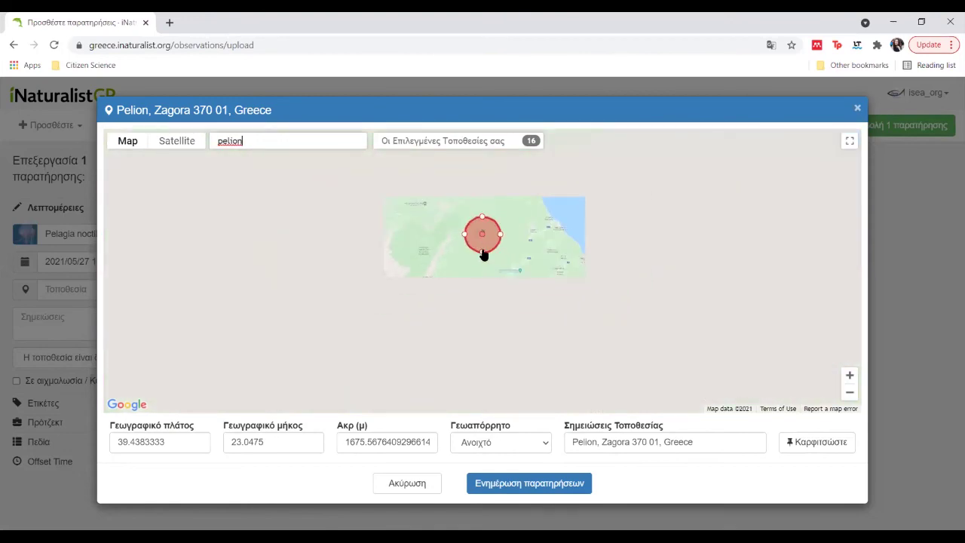
drag(491, 302, 457, 211)
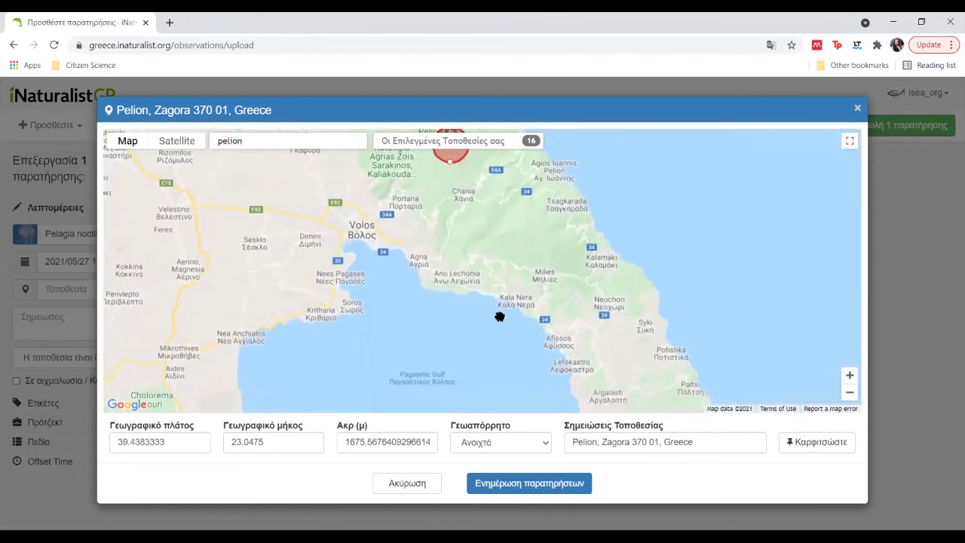
drag(449, 160, 601, 350)
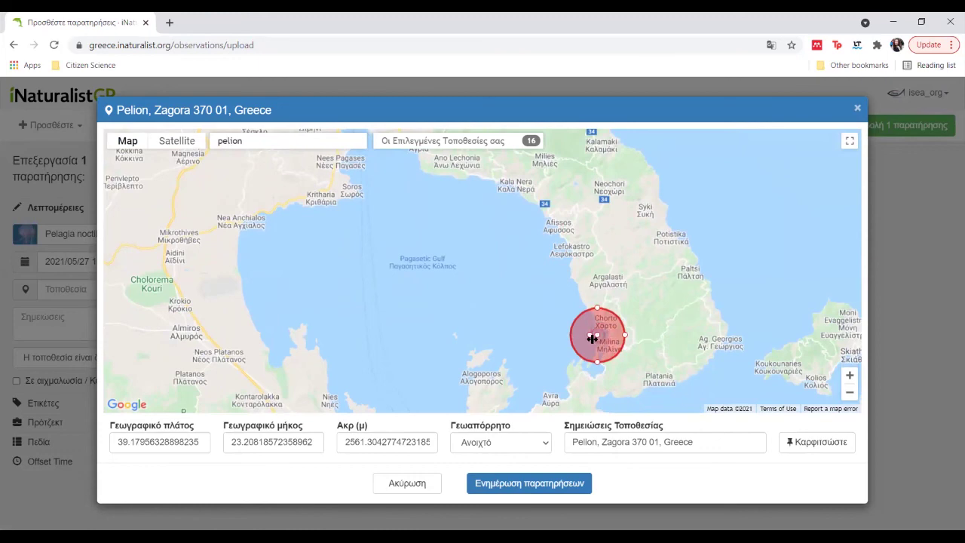
drag(625, 334, 607, 336)
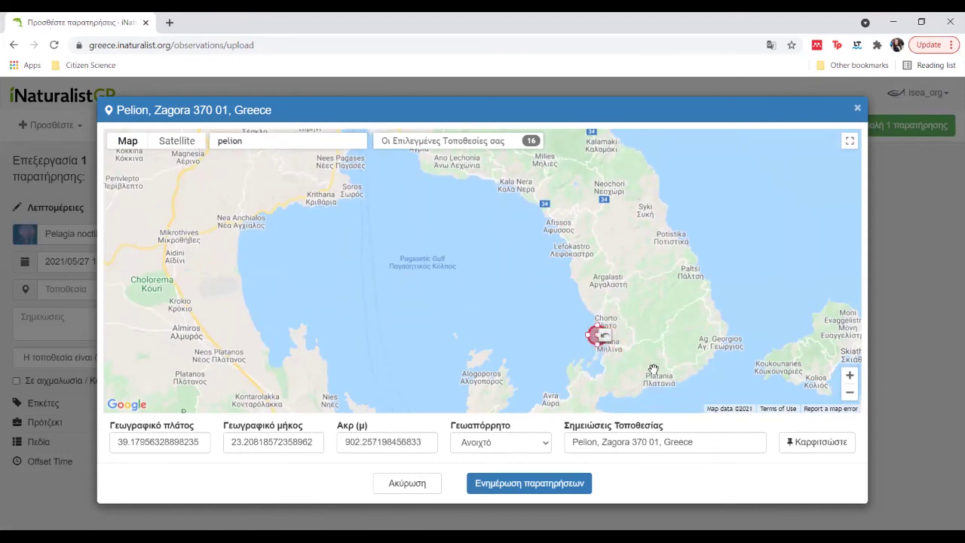
scroll(654, 370, up, 1)
drag(548, 292, 563, 313)
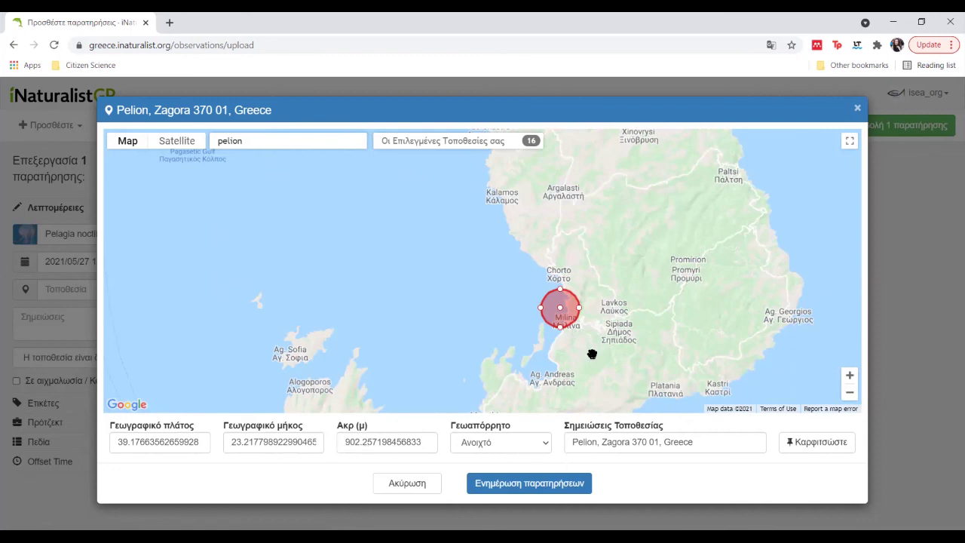
- Review the geoprivacy choices, select Ανοιχτό (open), and apply the location to the observation
click(547, 445)
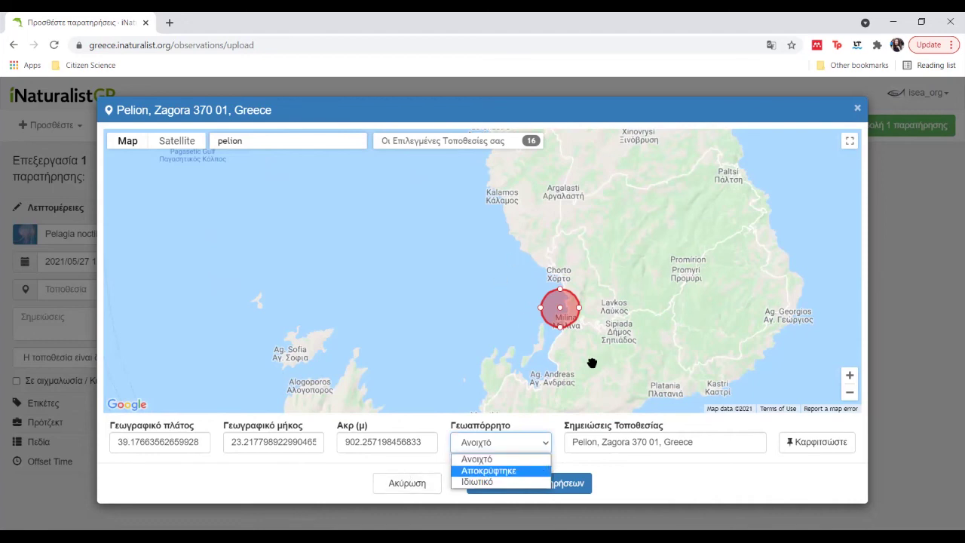
click(501, 461)
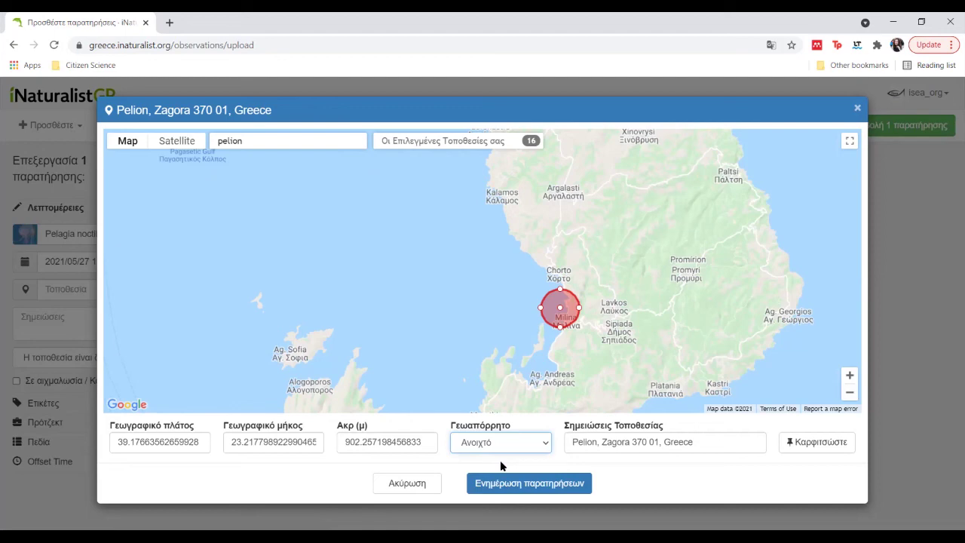
click(545, 445)
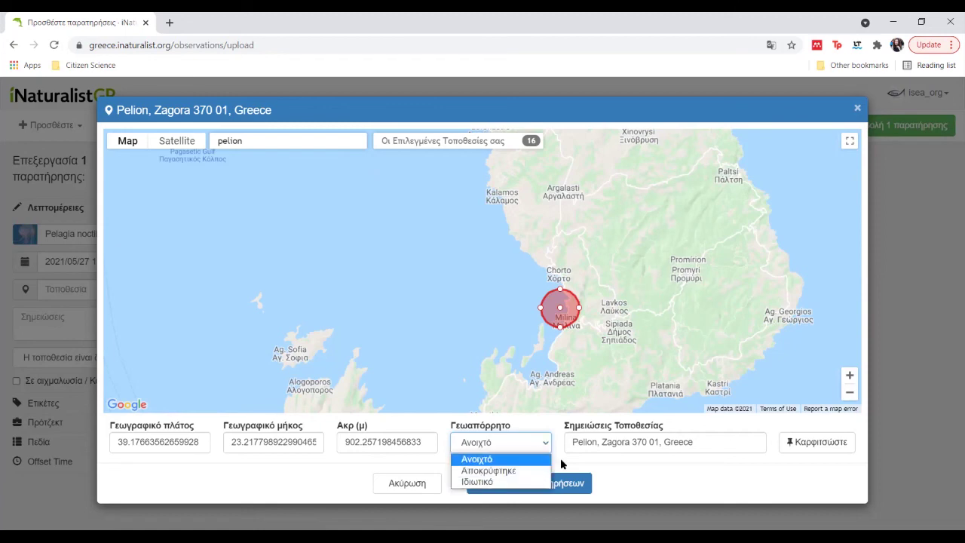
click(553, 427)
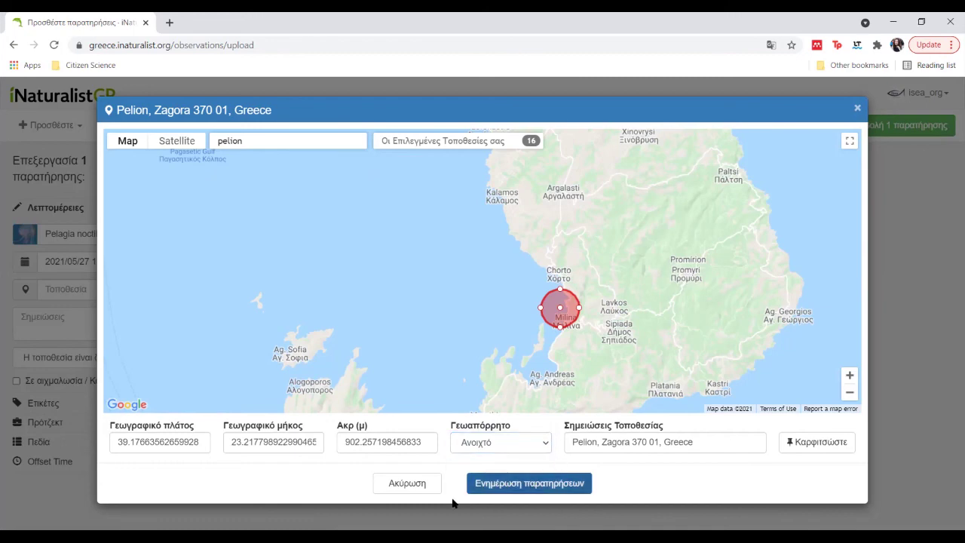
click(548, 487)
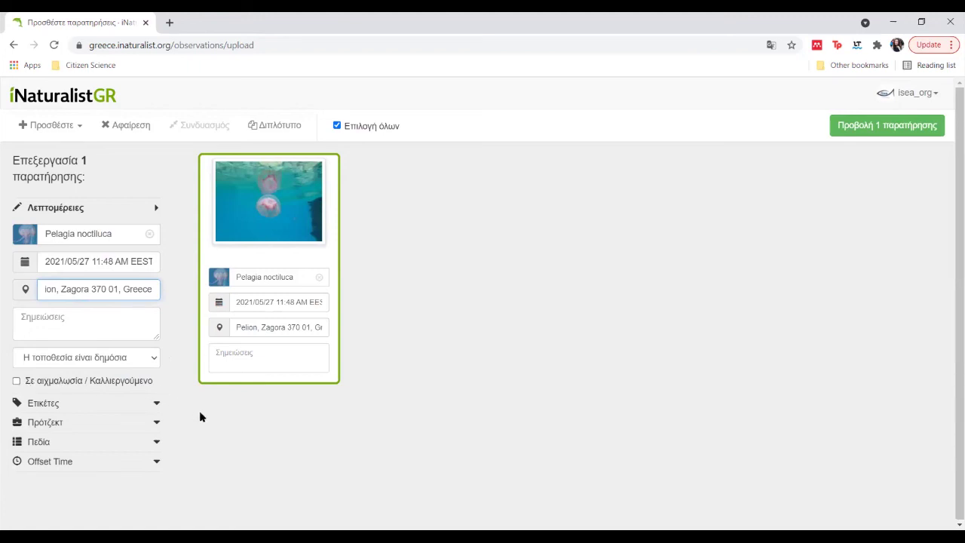
- Examine the tag, project and observation field options available for the Pelagia noctiluca observation
mouse_move(289, 261)
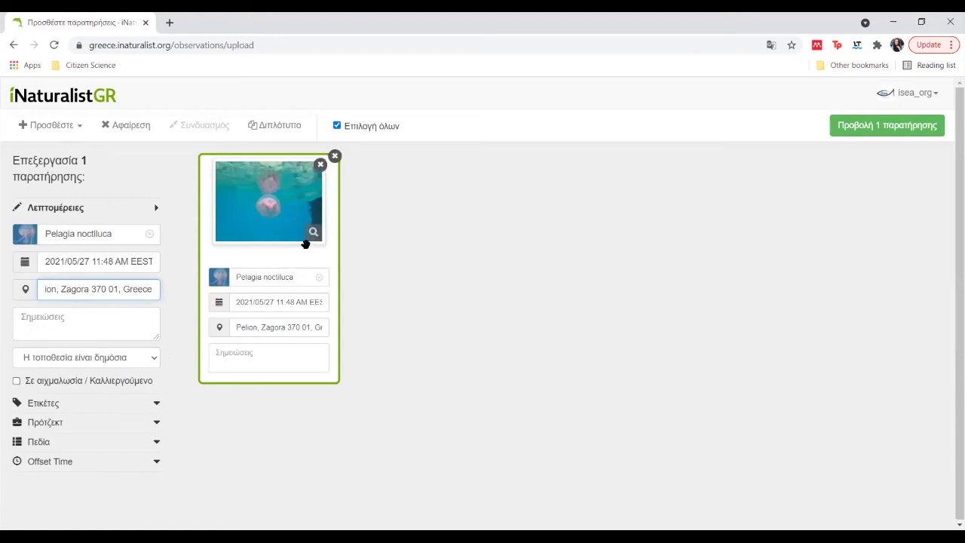
click(154, 406)
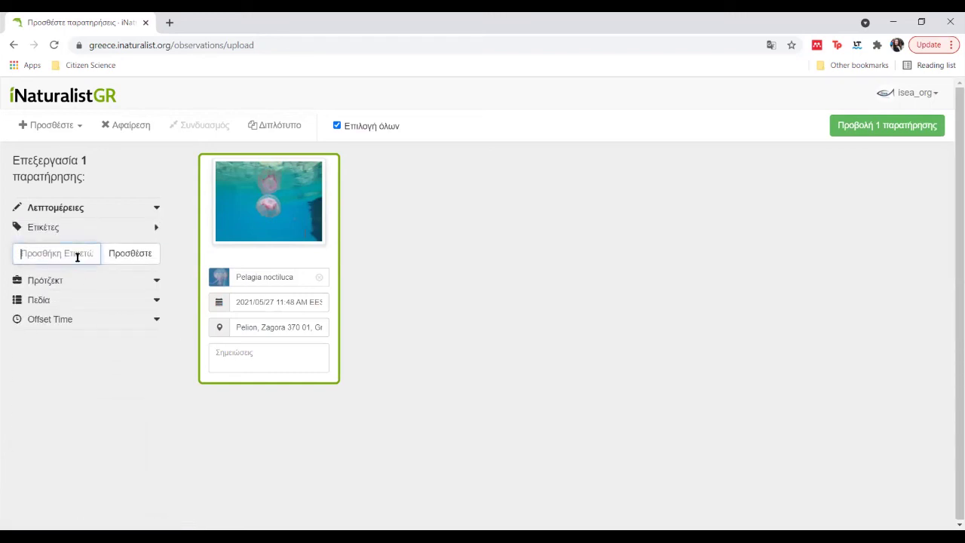
click(156, 283)
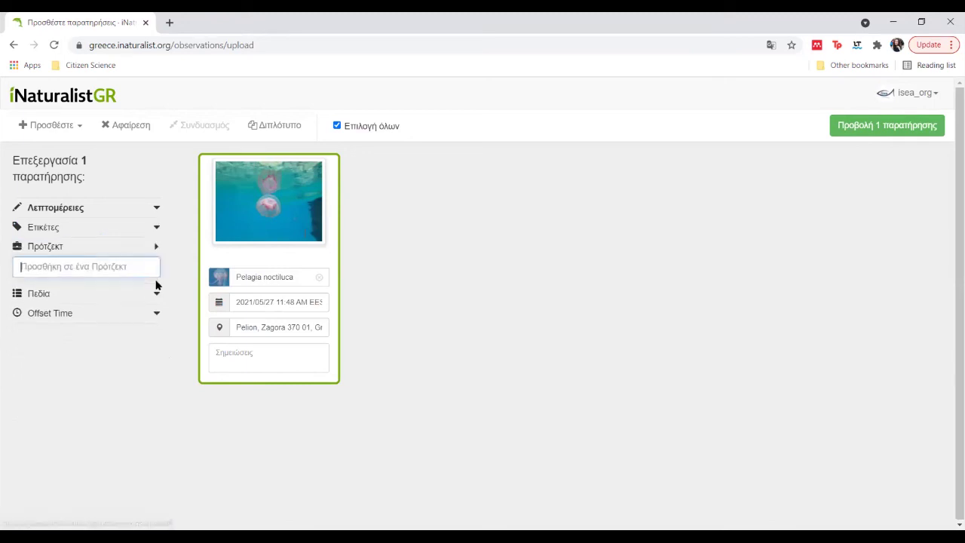
click(131, 267)
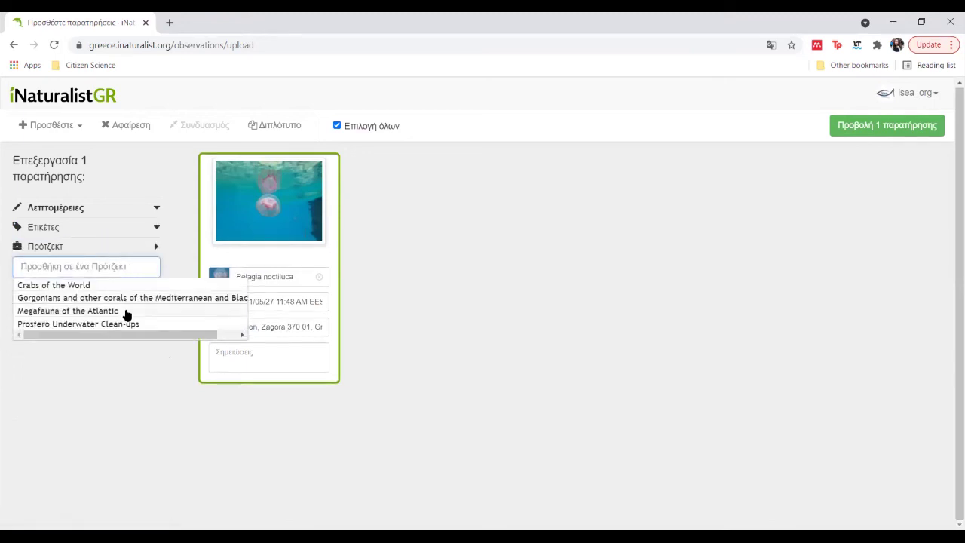
click(426, 236)
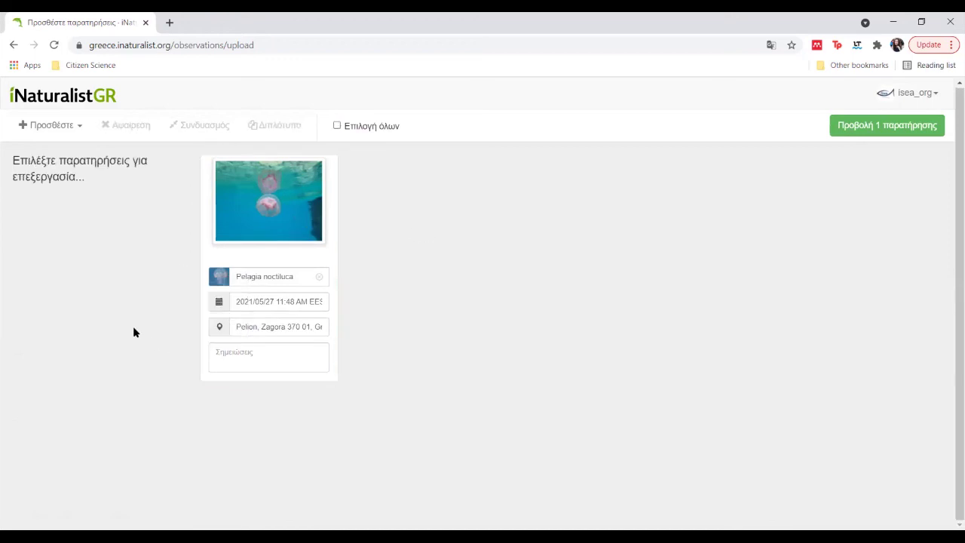
click(217, 260)
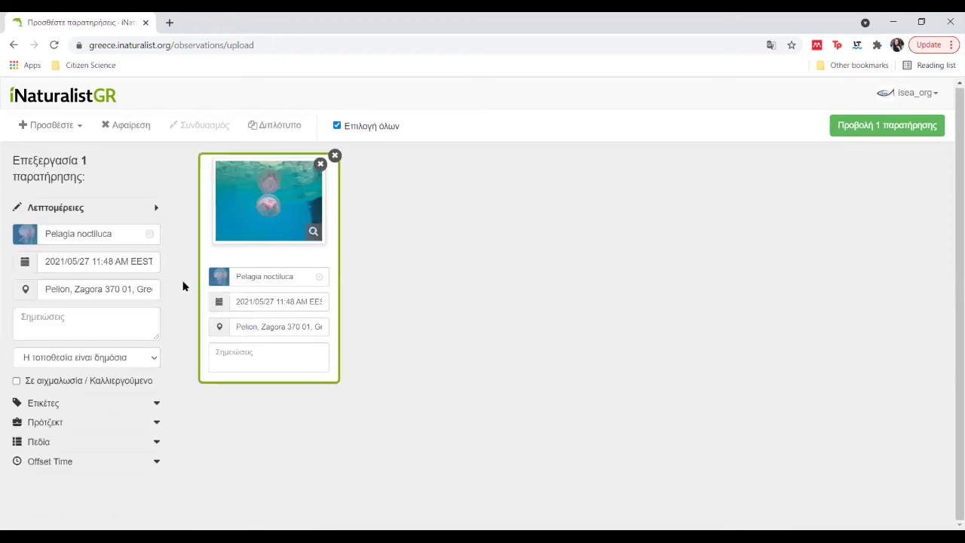
click(157, 447)
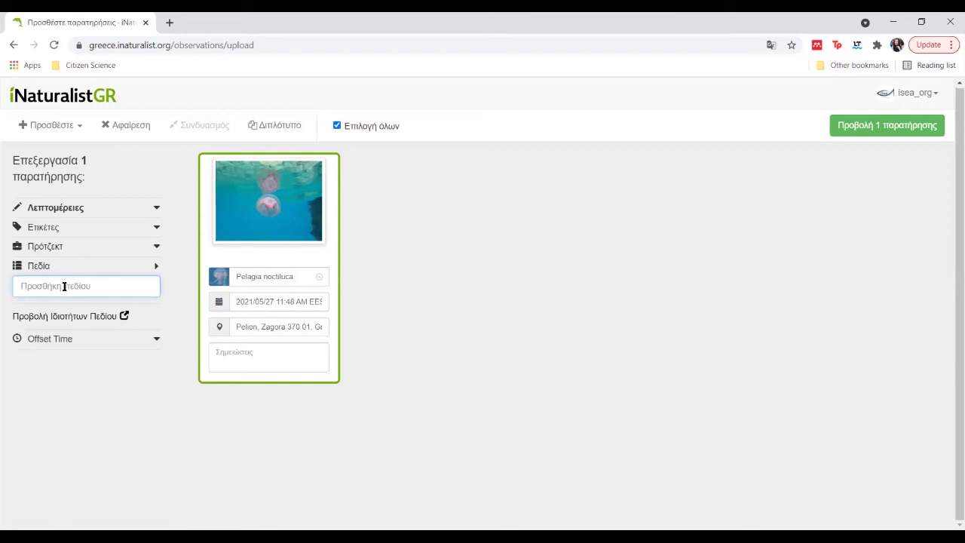
- Add the "Depth (m)" observation field to the Pelagia noctiluca observation with a value of 1
text(depth)
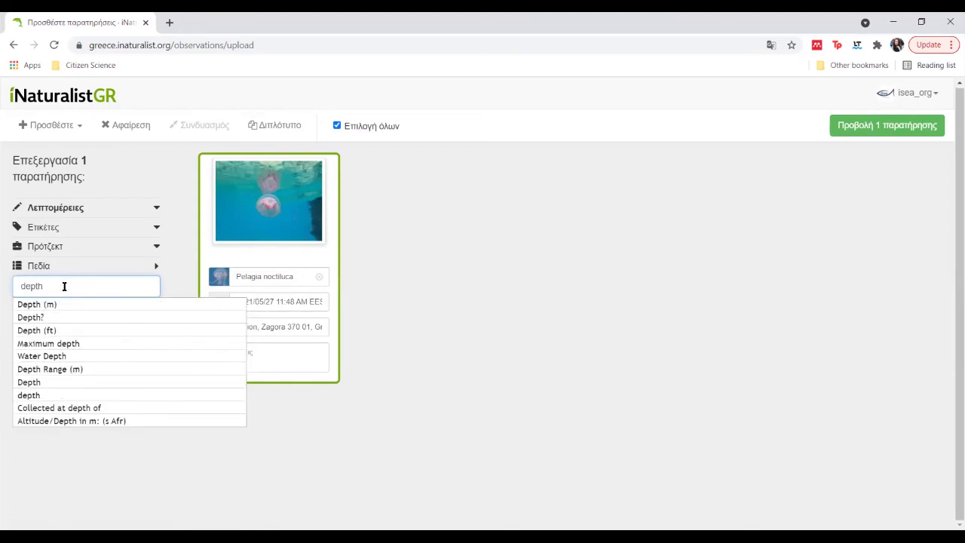
click(37, 305)
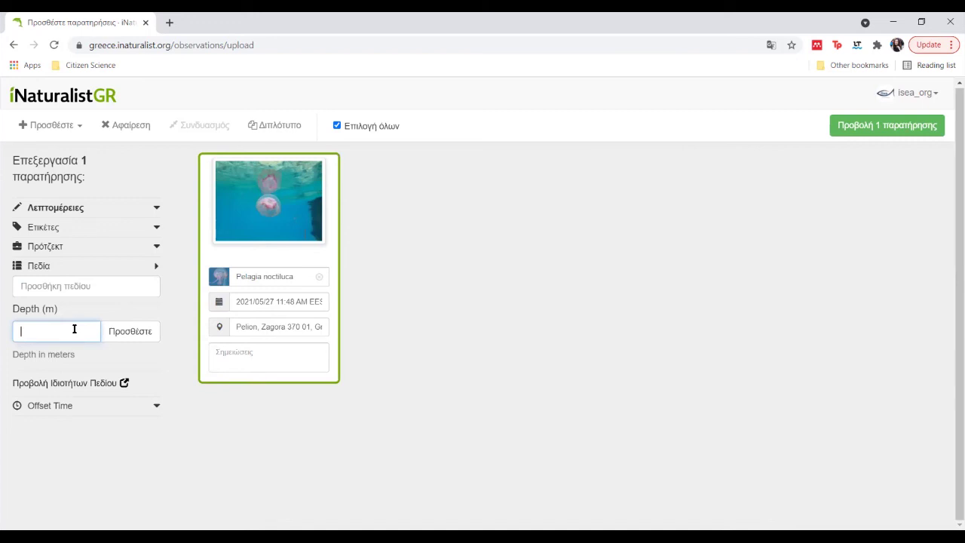
text(1)
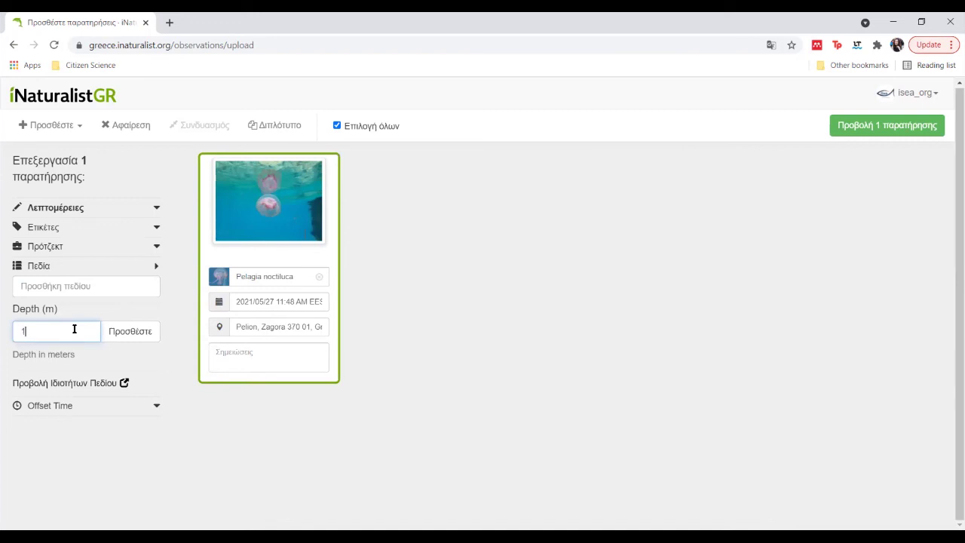
click(132, 341)
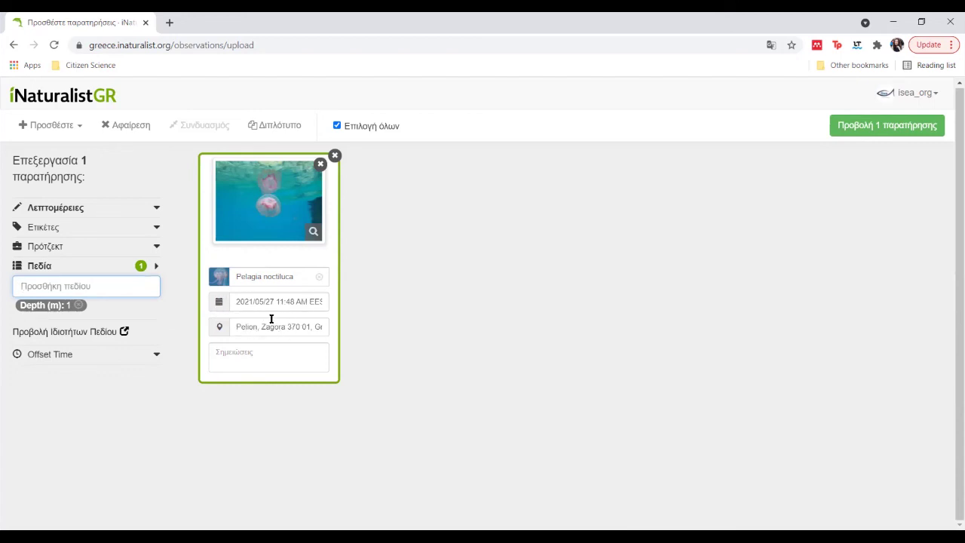
- Submit the Pelagia noctiluca observation and look over the account's list of uploaded observations
click(870, 133)
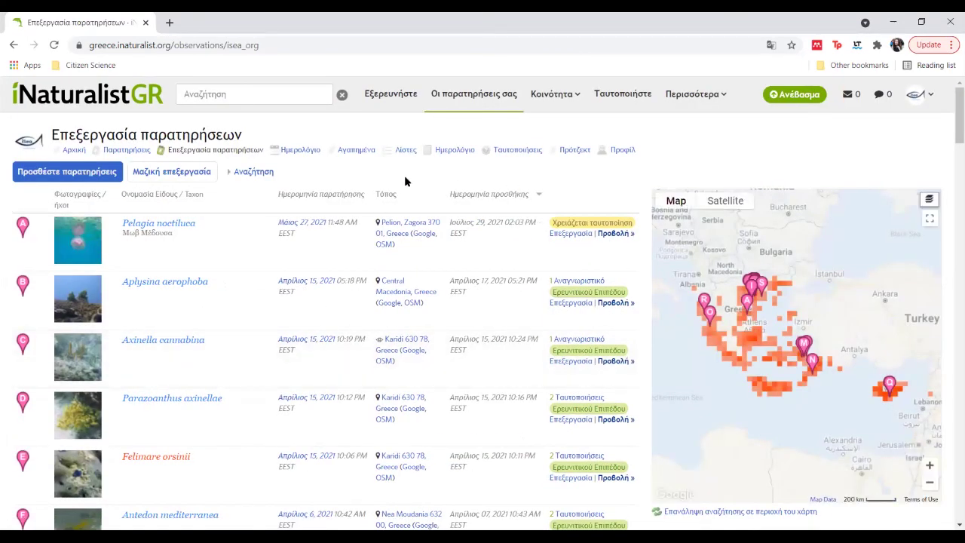
scroll(237, 403, down, 4)
scroll(234, 406, up, 1)
scroll(235, 404, up, 4)
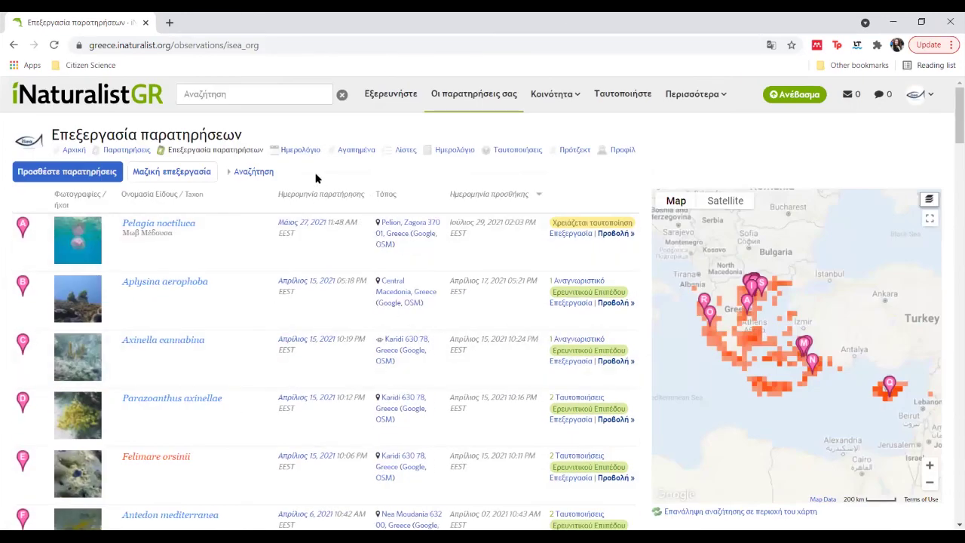